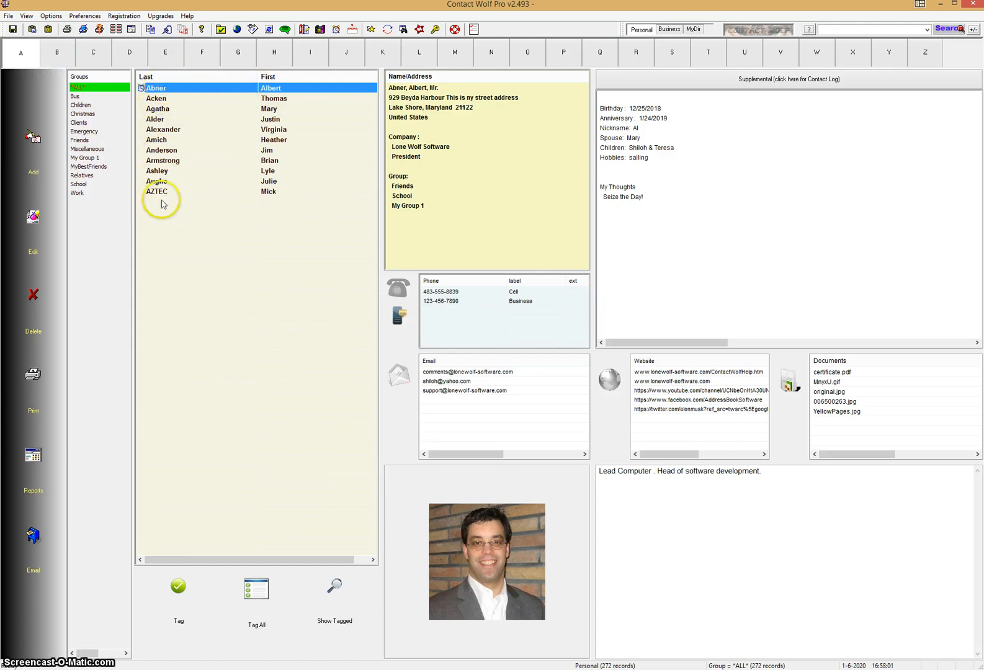
Tag all contacts listed under the letter A and all contacts under the letter B.
left_click(258, 611)
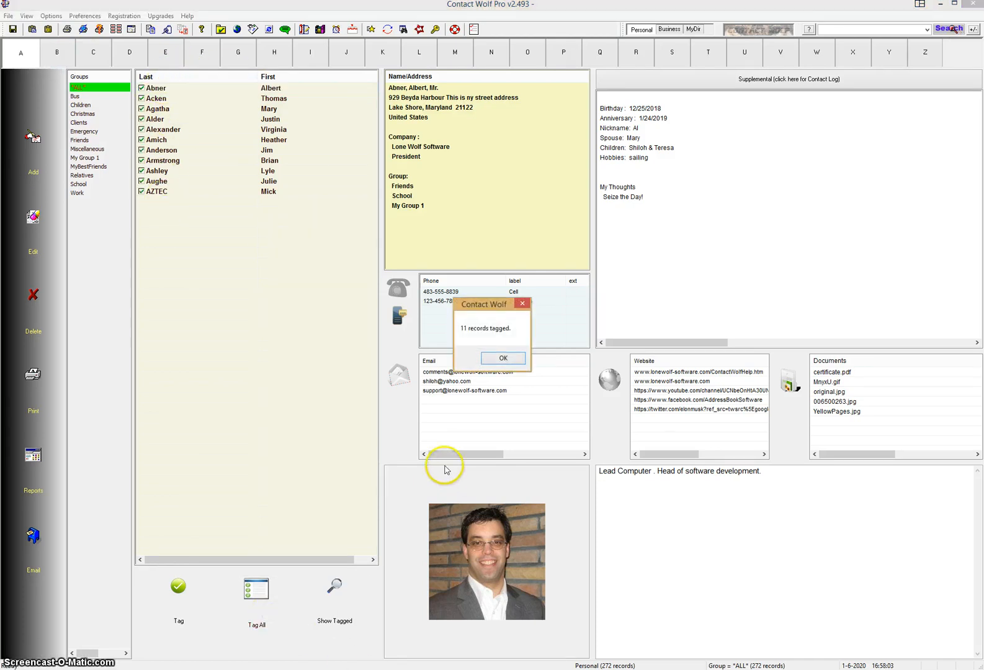
left_click(502, 360)
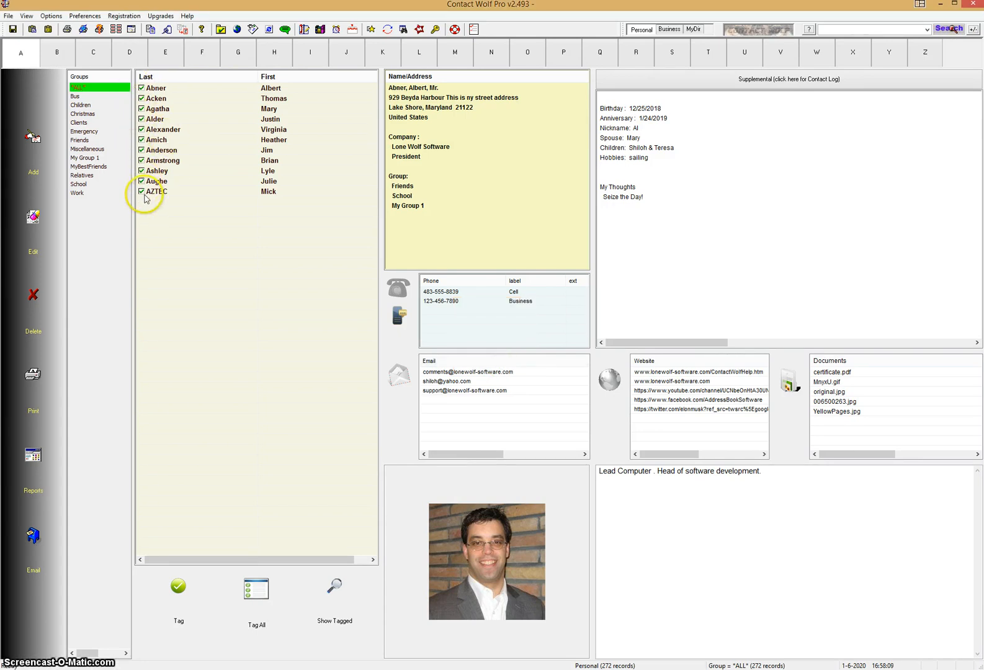
left_click(62, 57)
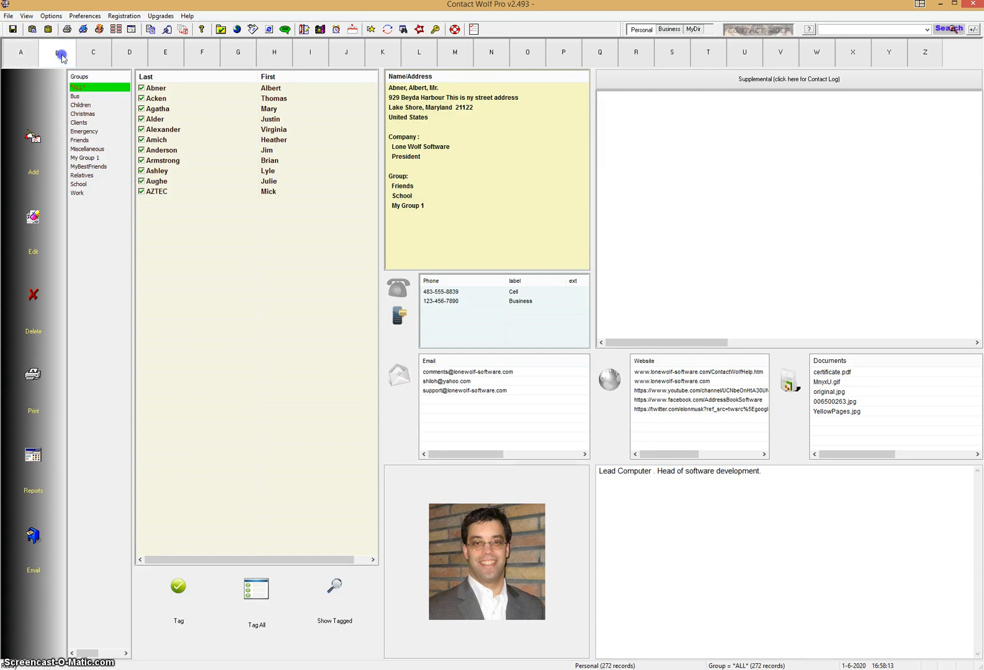
left_click(277, 611)
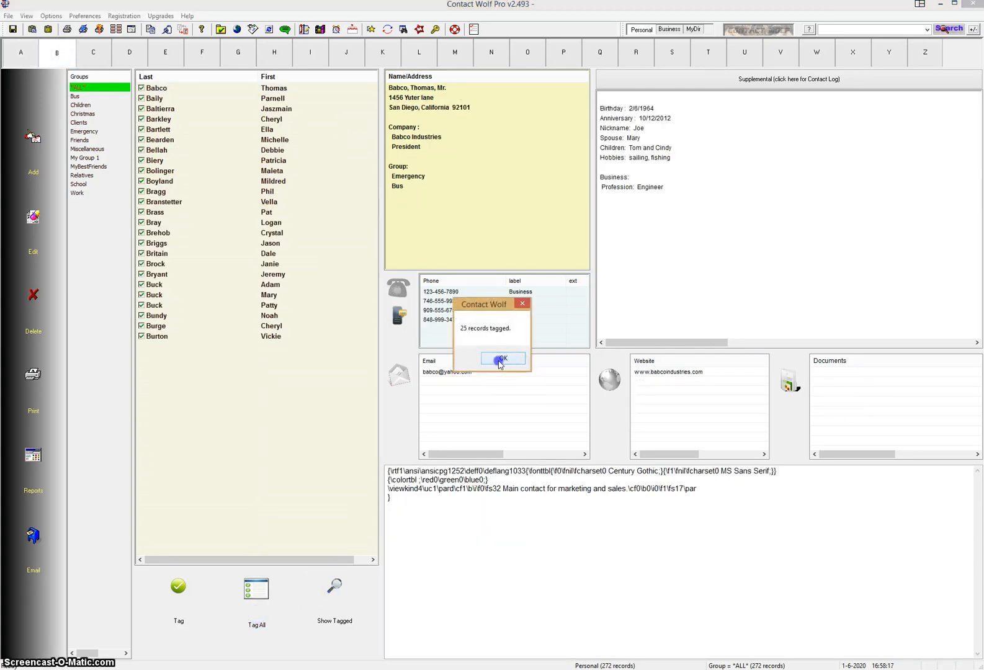
left_click(503, 358)
Tag the only contact under the letter L and the Studio Hare stylist under the letter M.
left_click(419, 55)
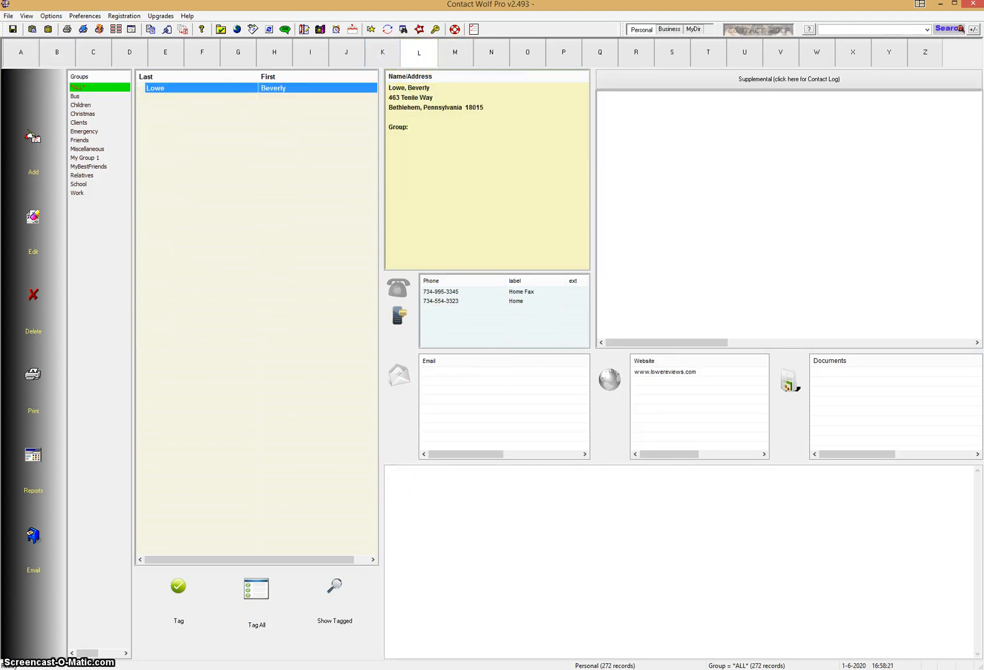
left_click(166, 622)
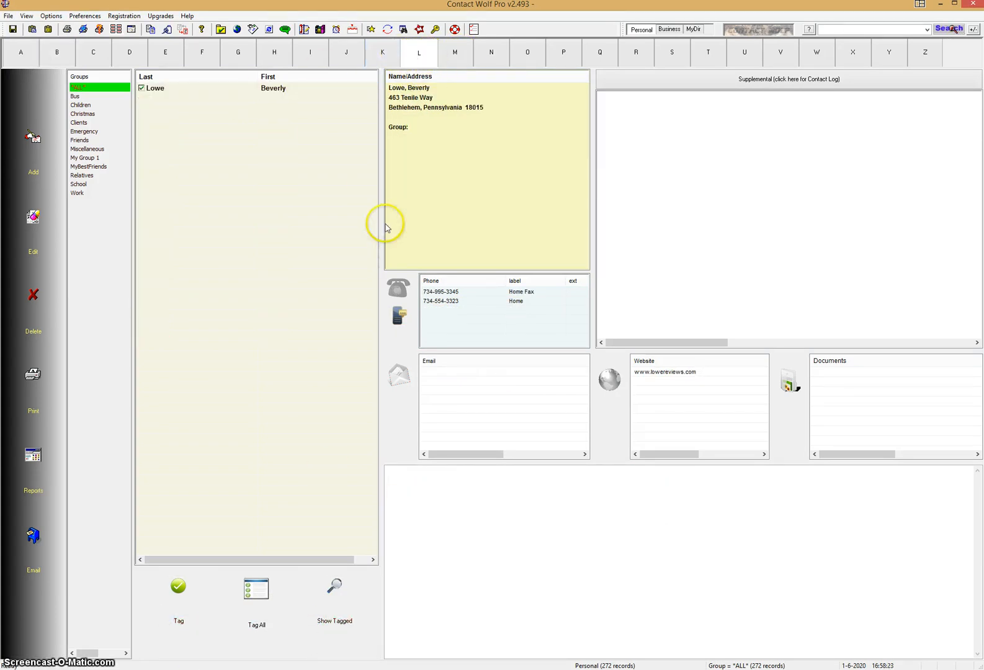
left_click(454, 54)
left_click(159, 213)
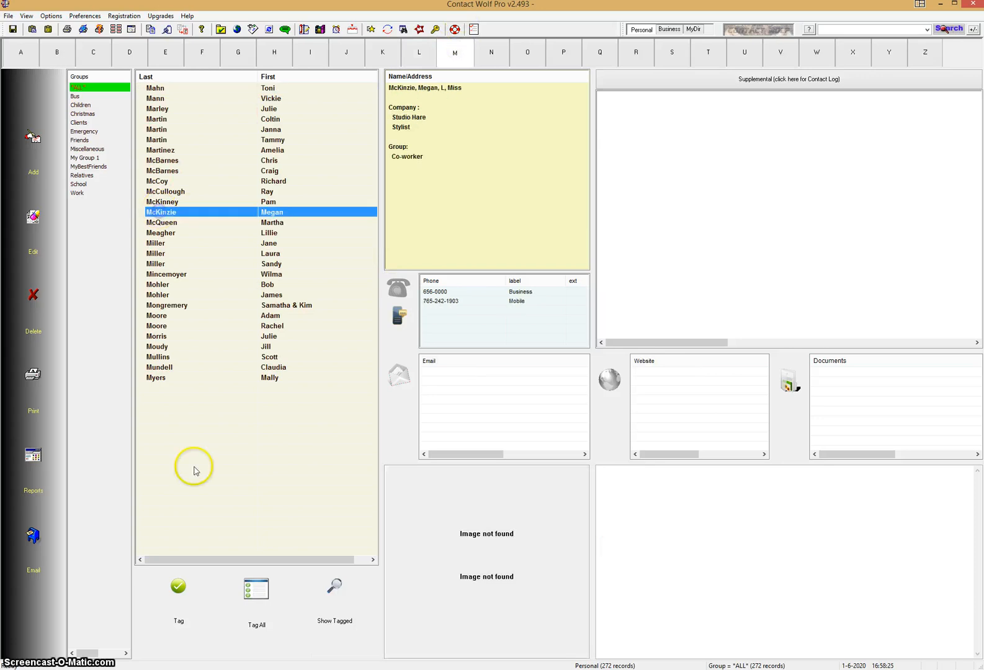
left_click(177, 611)
Return to the letter A contacts and list all tagged records together.
left_click(17, 54)
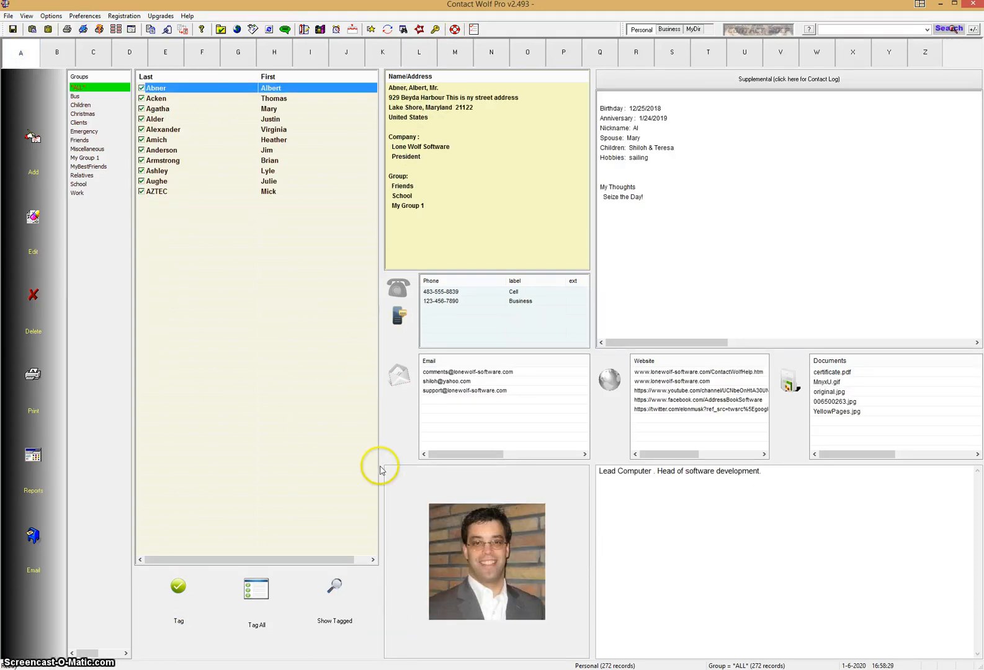
left_click(329, 609)
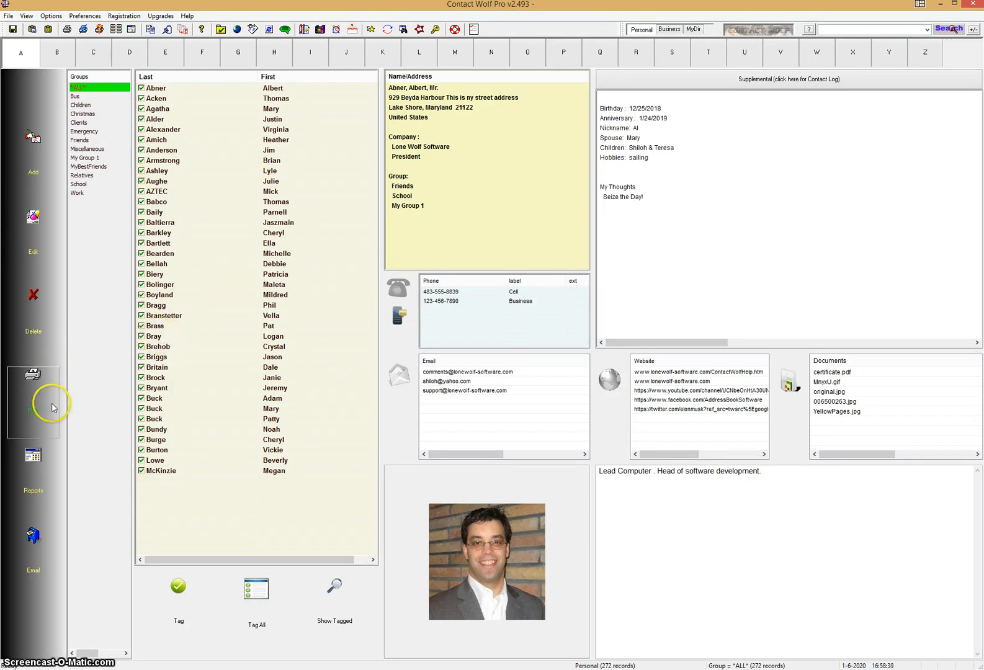
Open the report viewer for tagged records only and generate Report T1 (LastName,FirstName,Company,Phone).
left_click(33, 475)
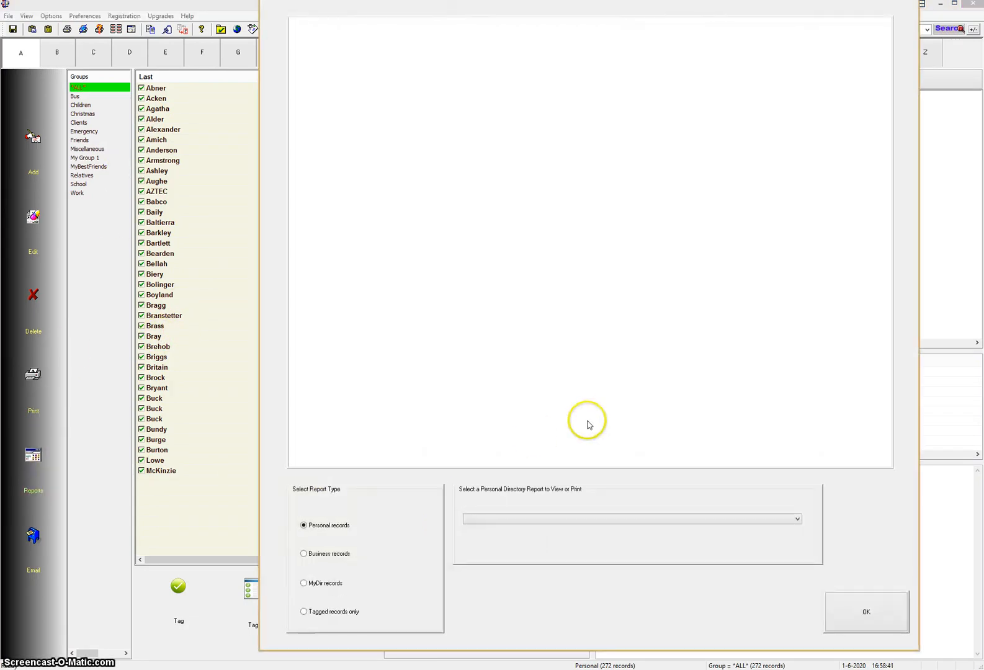
left_click_drag(559, 0, 546, 4)
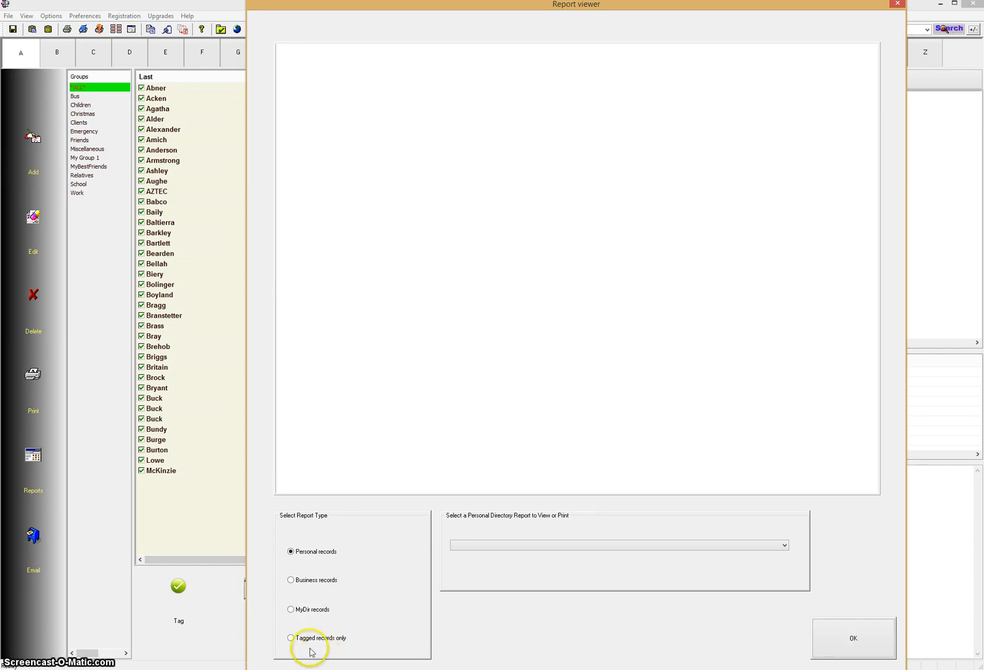
left_click(290, 638)
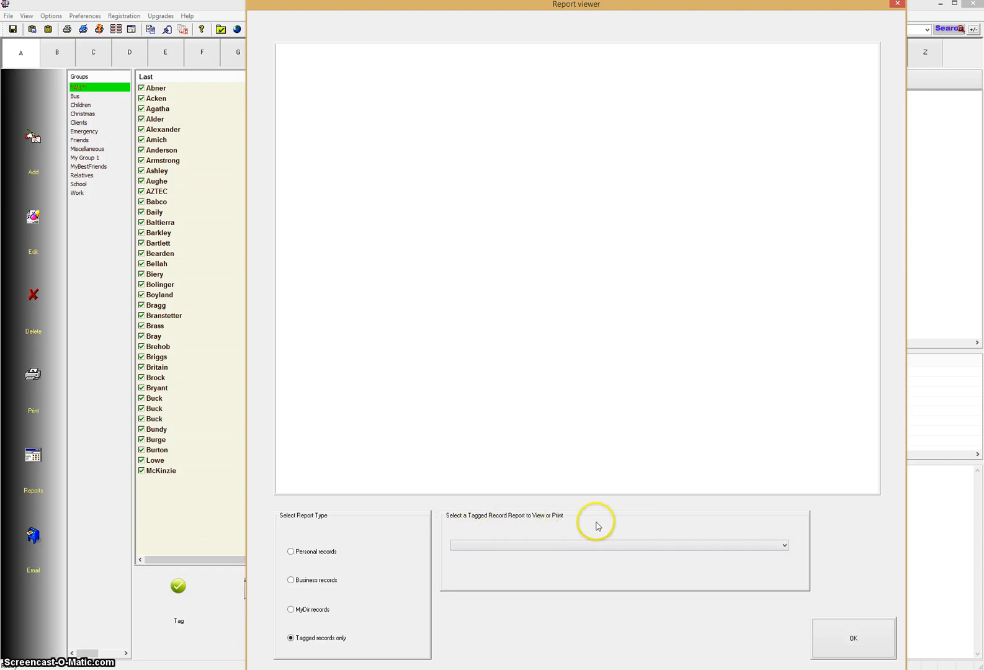
left_click(785, 548)
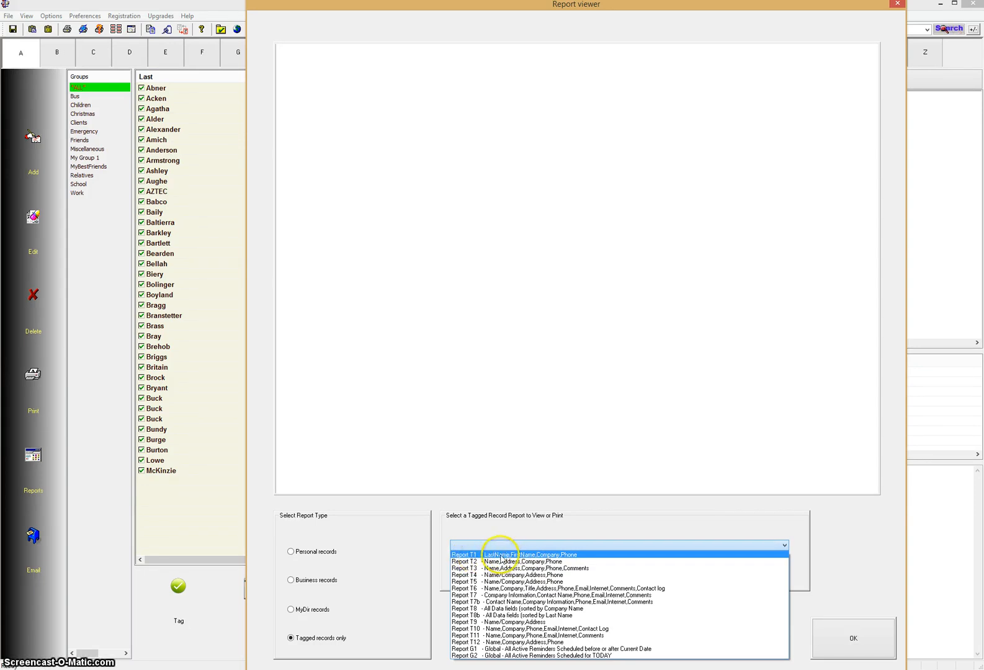
left_click(567, 554)
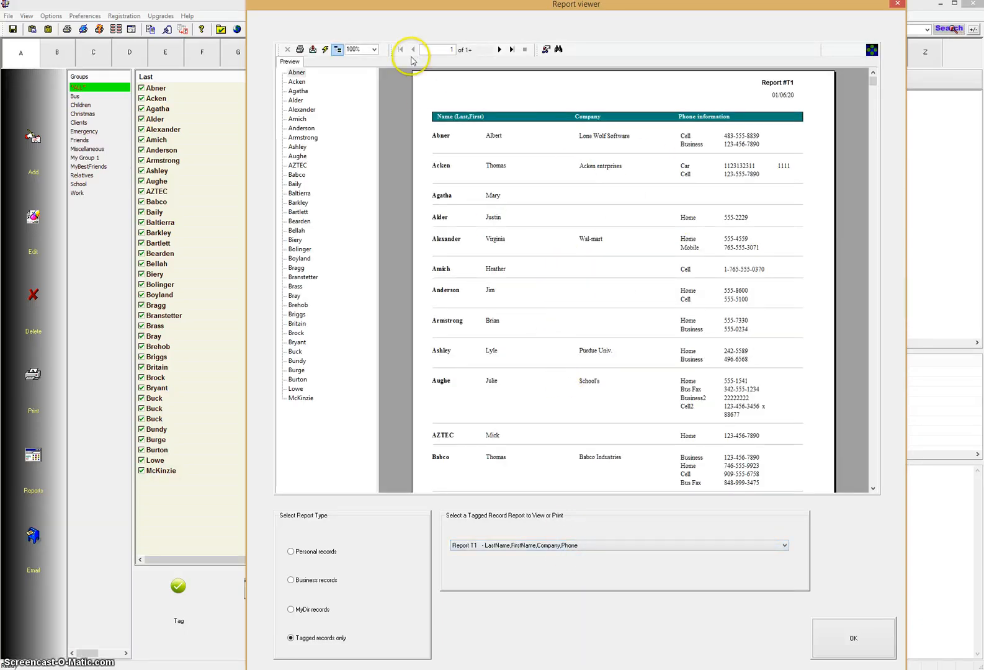
Page through Report T1 to its last page and go back to the first page.
left_click(500, 49)
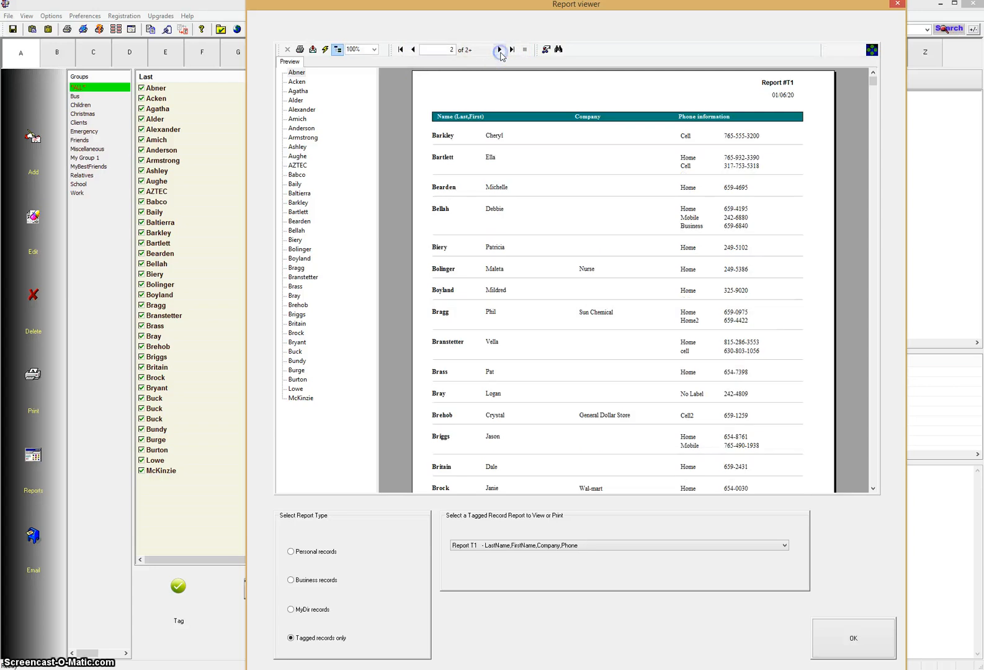
left_click(500, 50)
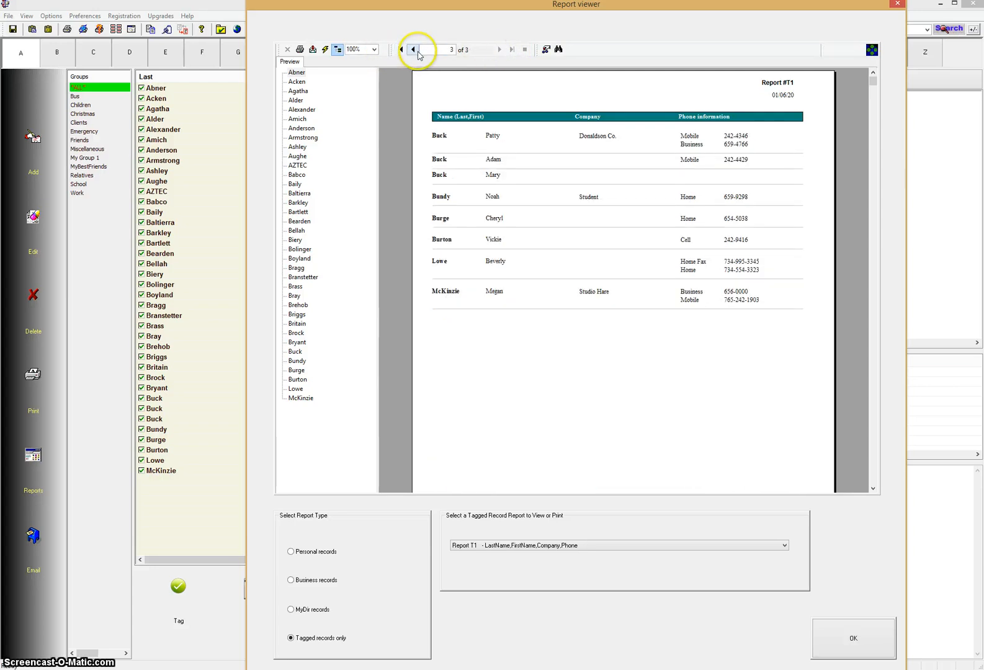
double_click(414, 51)
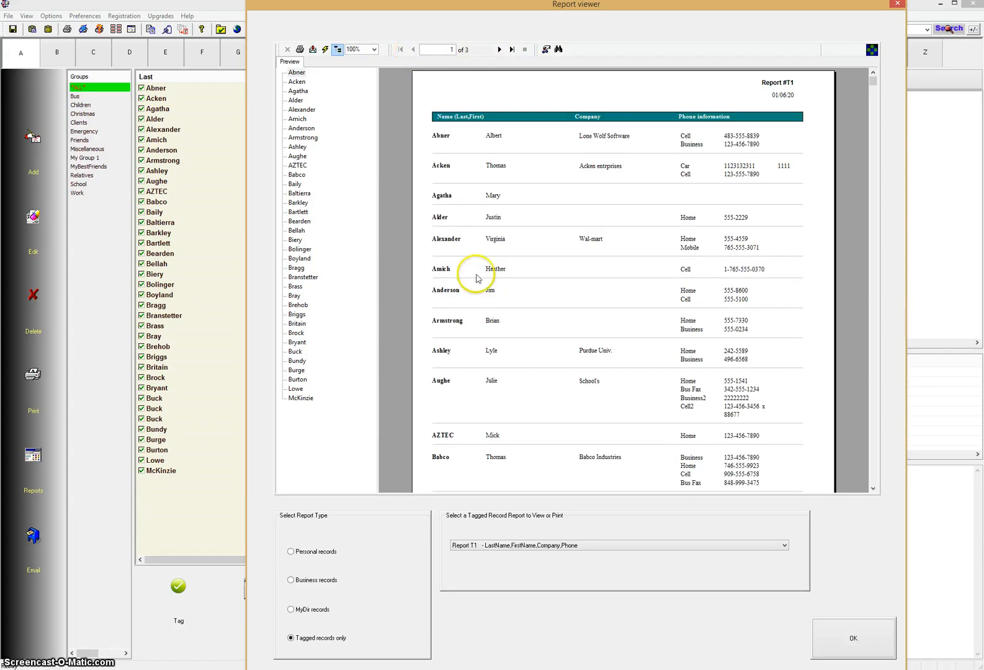
Preview the tagged record reports T2, T3, T4 and T5 one after another.
left_click(784, 545)
left_click(514, 562)
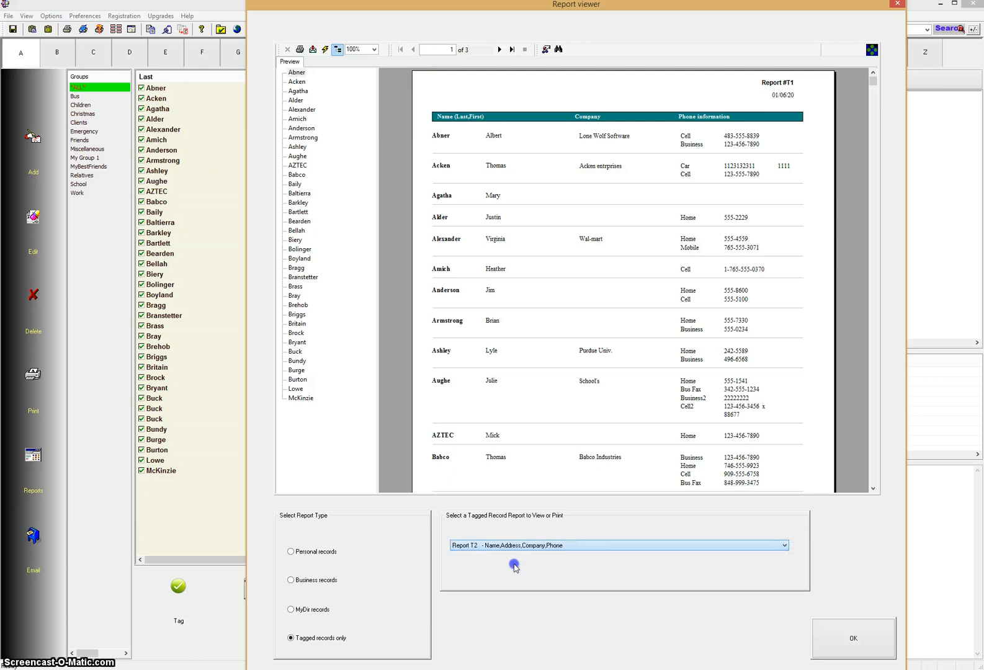
left_click(784, 545)
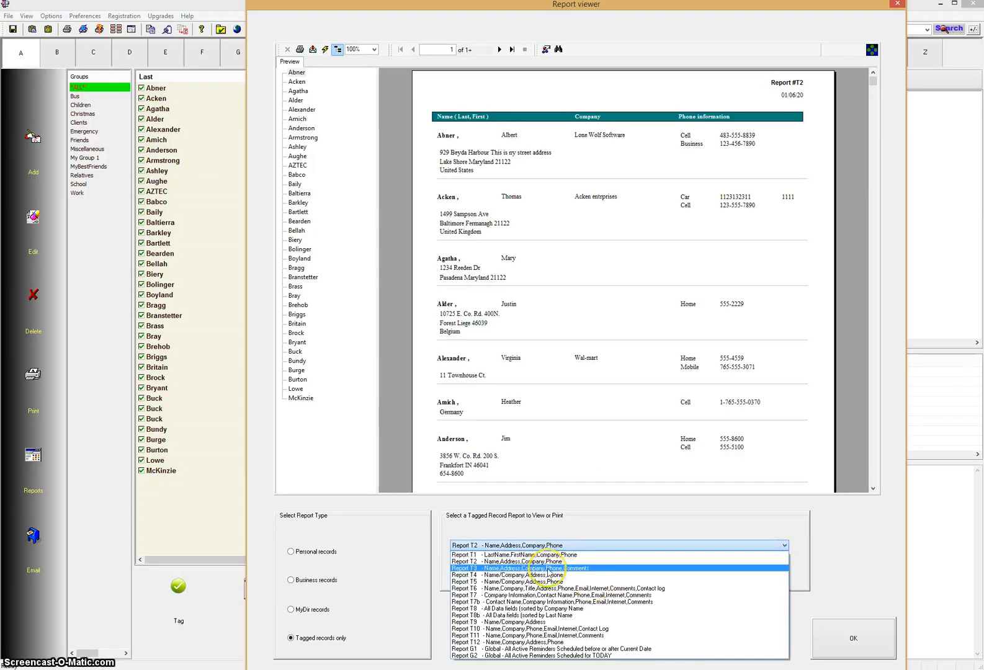
left_click(549, 569)
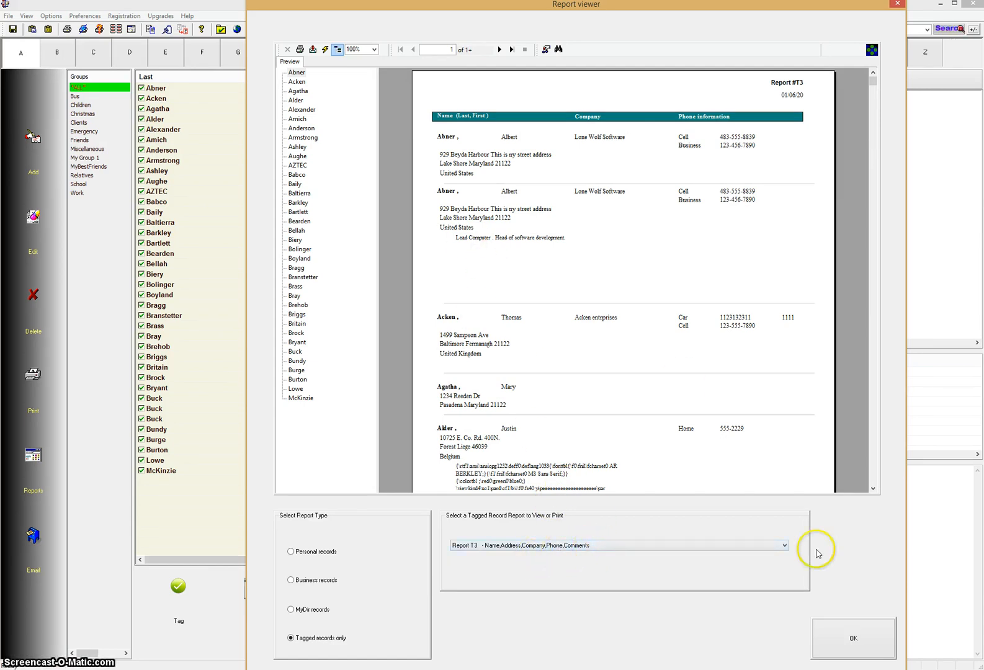
left_click(784, 545)
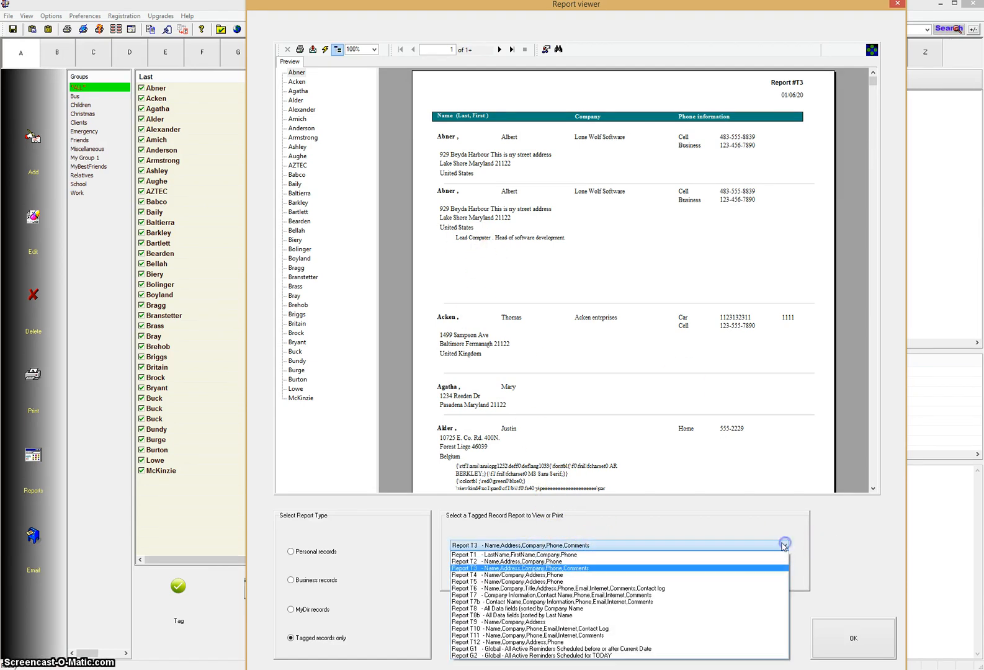
left_click(556, 574)
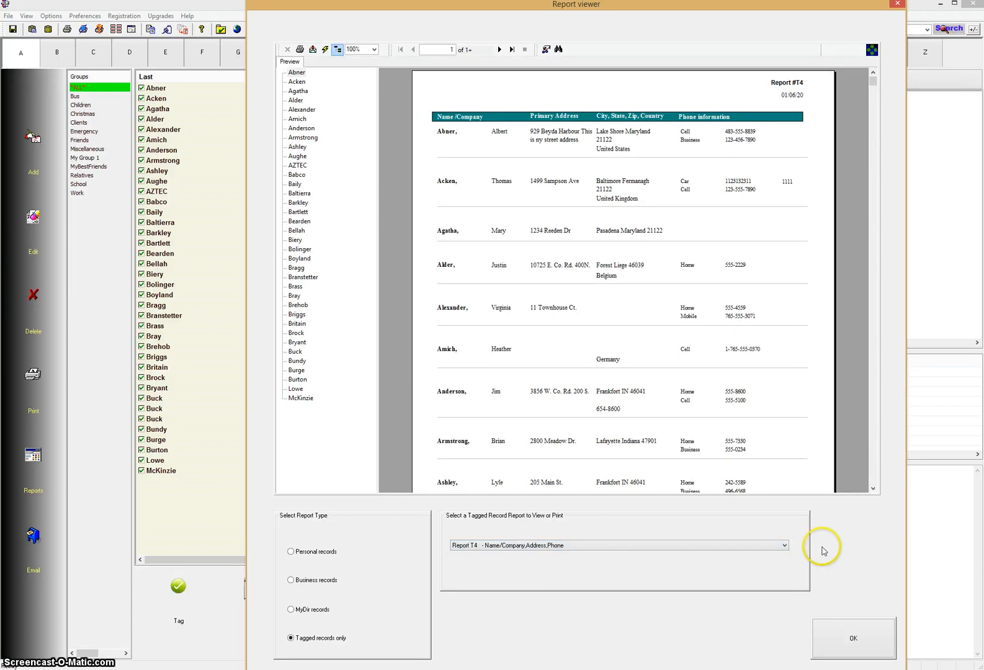
left_click(784, 544)
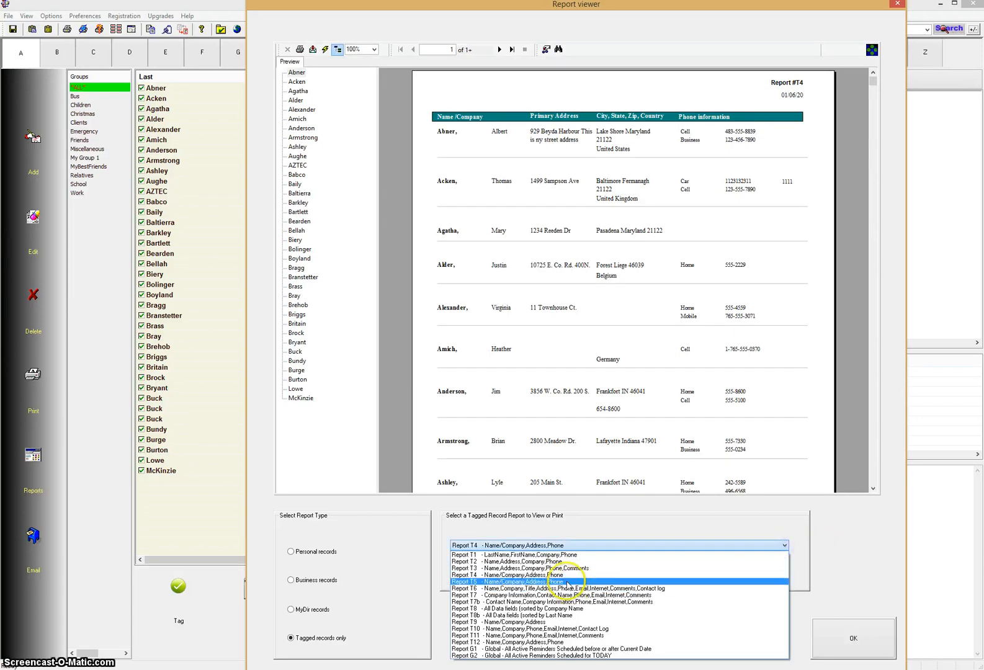
left_click(566, 581)
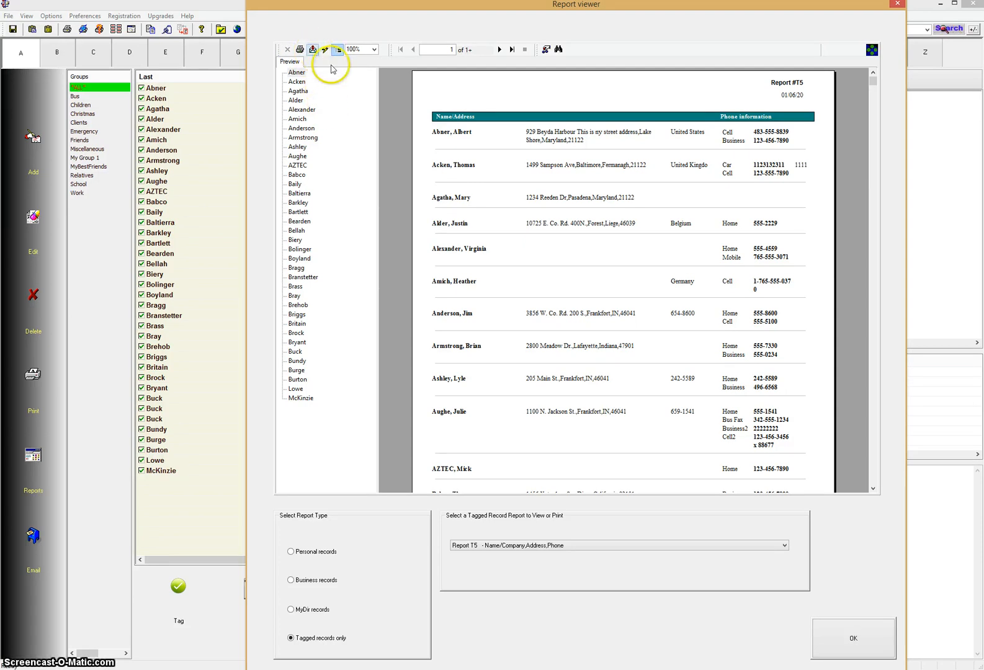
Start exporting Report T5, look through the available formats and choose Word for Windows document.
left_click(313, 50)
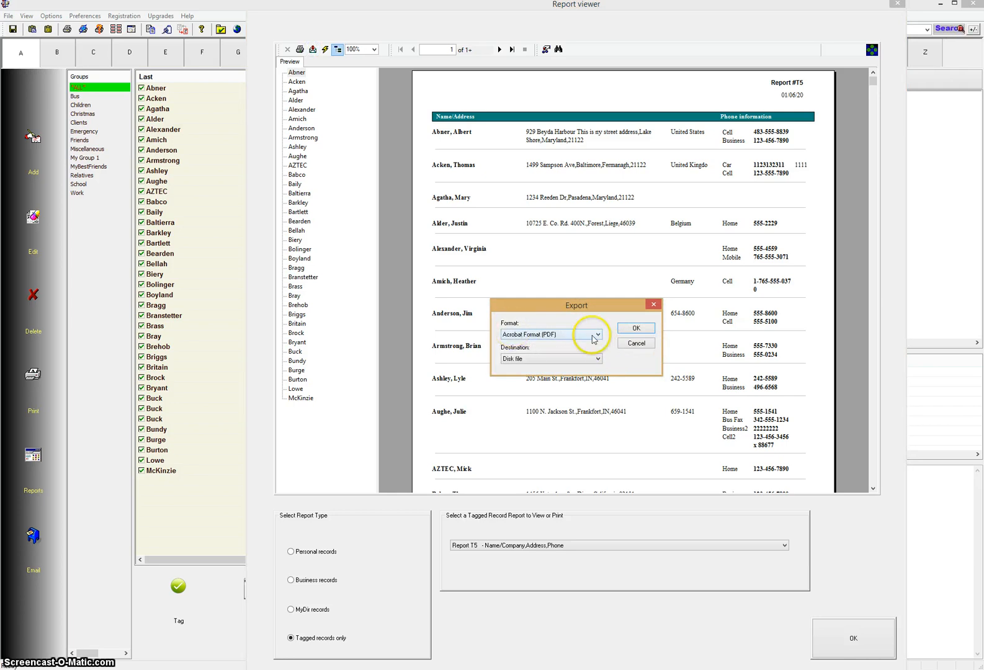
left_click(598, 336)
scroll(549, 443, "down", 3)
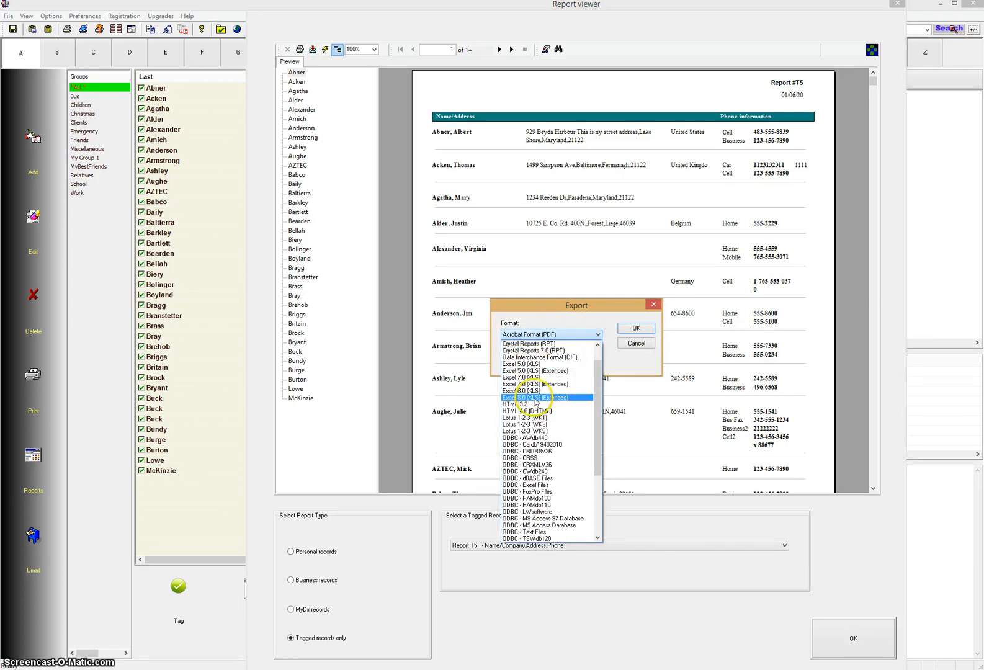
scroll(549, 445, "down", 5)
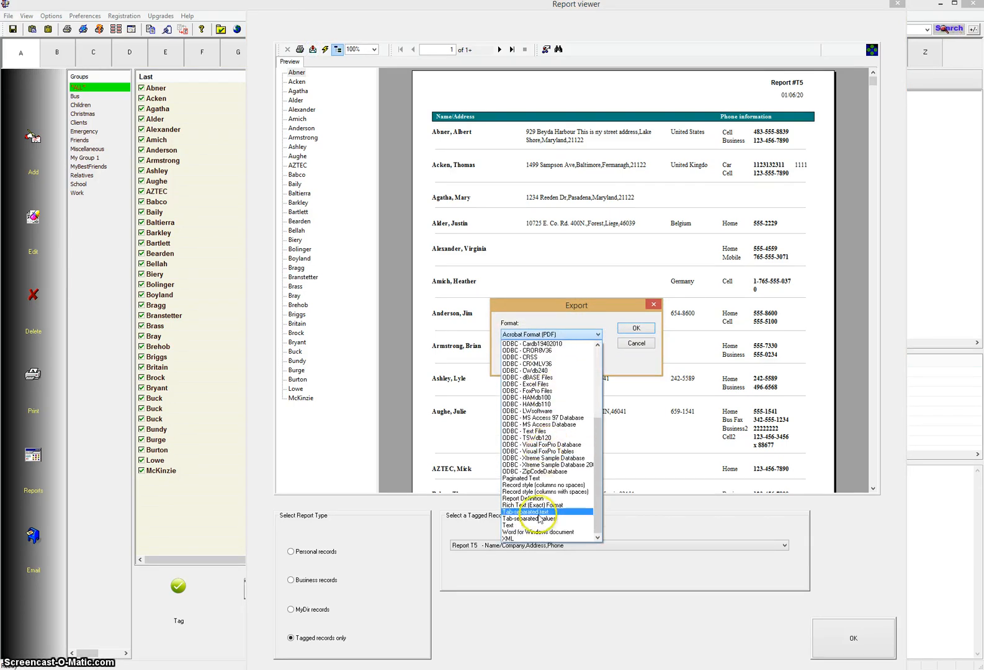
scroll(545, 437, "up", 6)
scroll(541, 496, "down", 6)
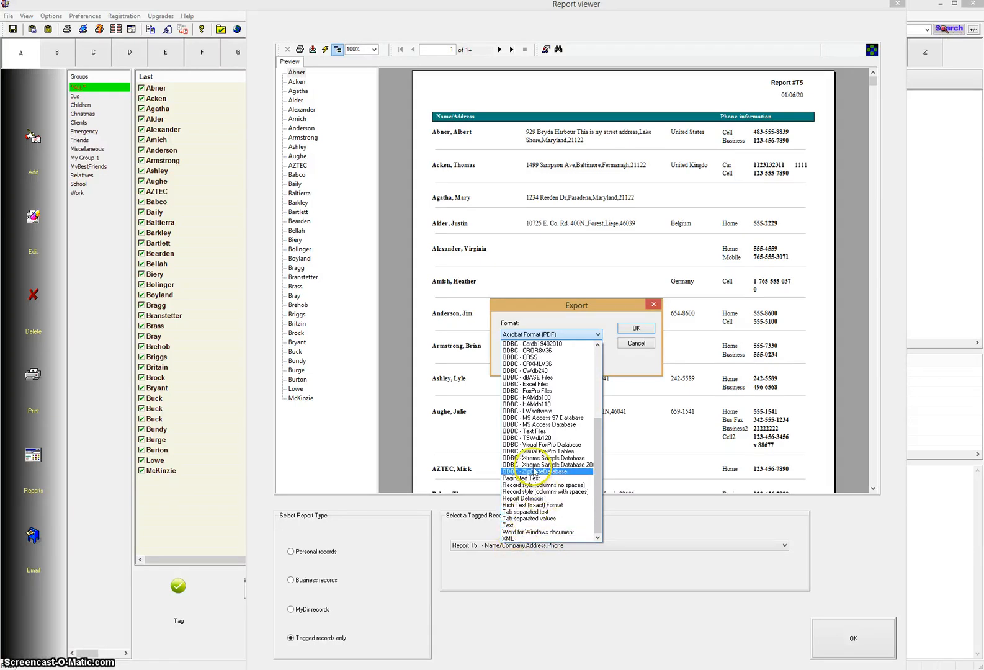
scroll(530, 434, "up", 6)
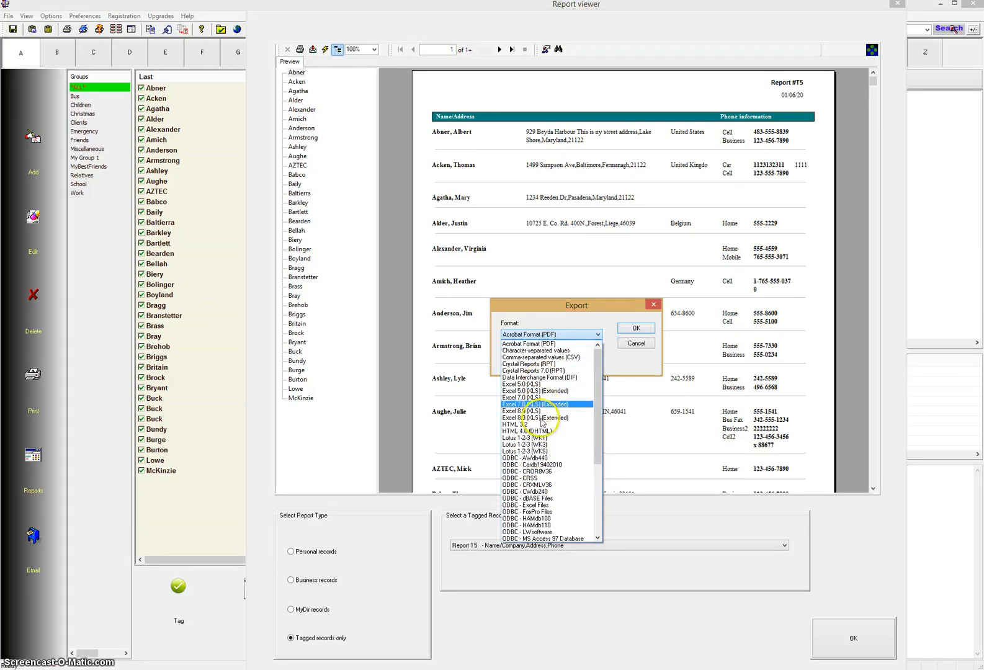
scroll(549, 495, "down", 6)
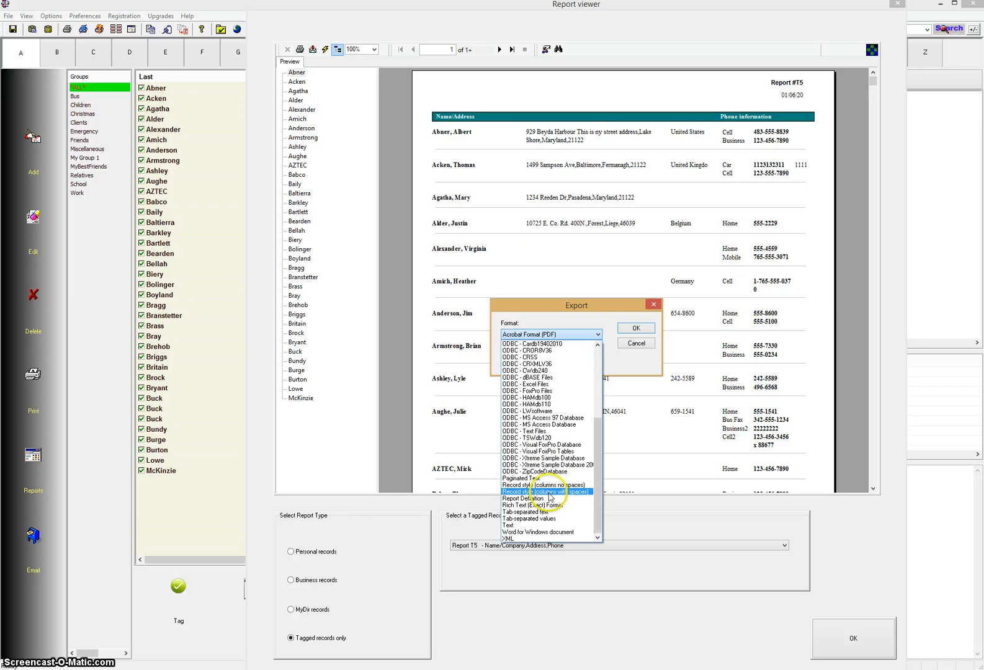
left_click(549, 532)
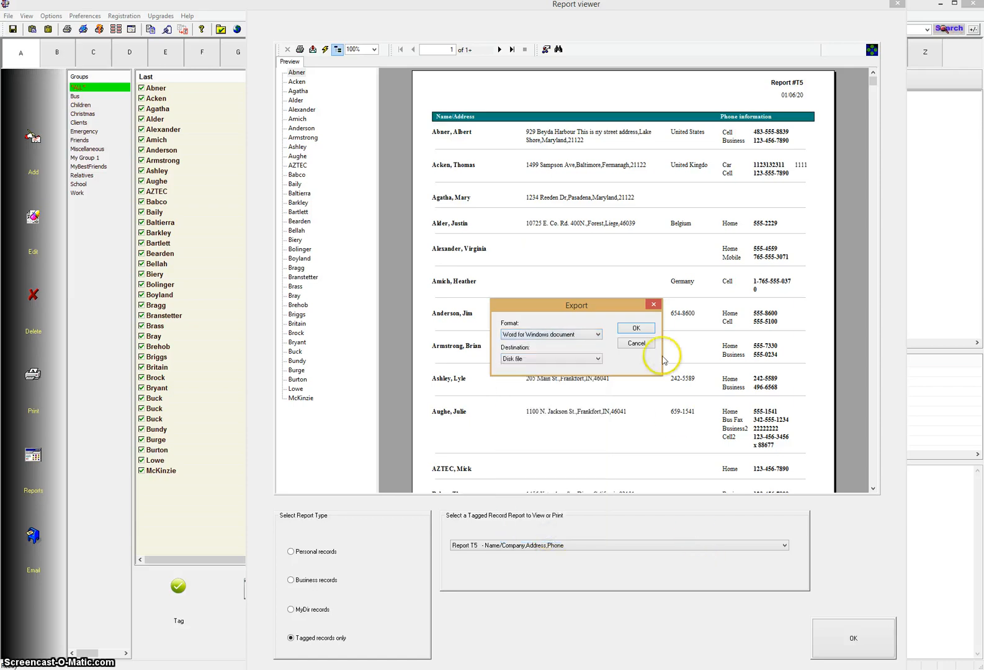
Examine the export destination options, keep Disk file, and cancel the export.
left_click(598, 359)
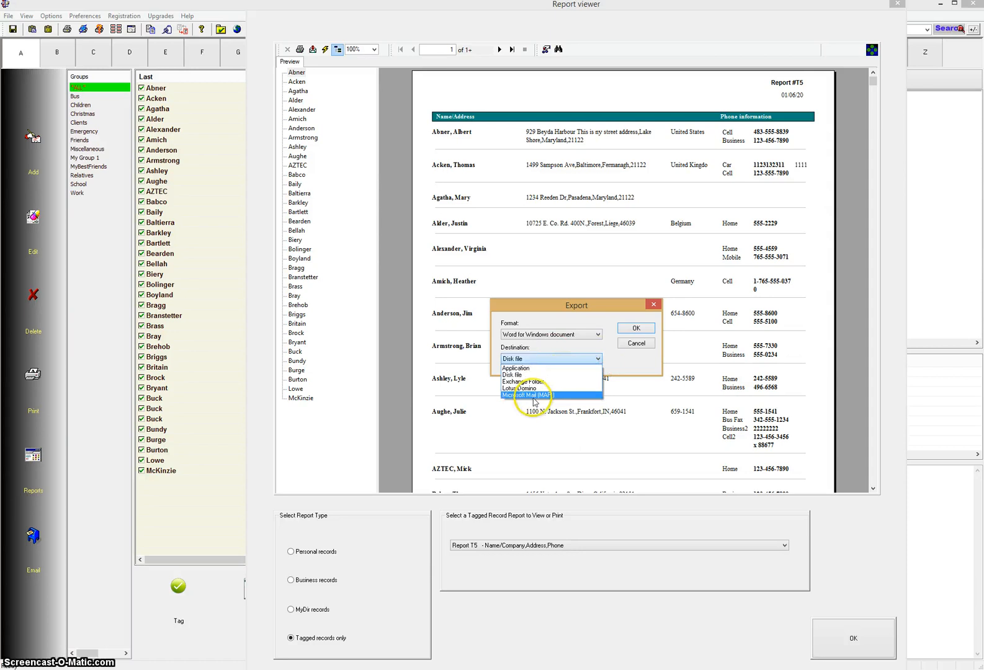
left_click(647, 360)
left_click(599, 360)
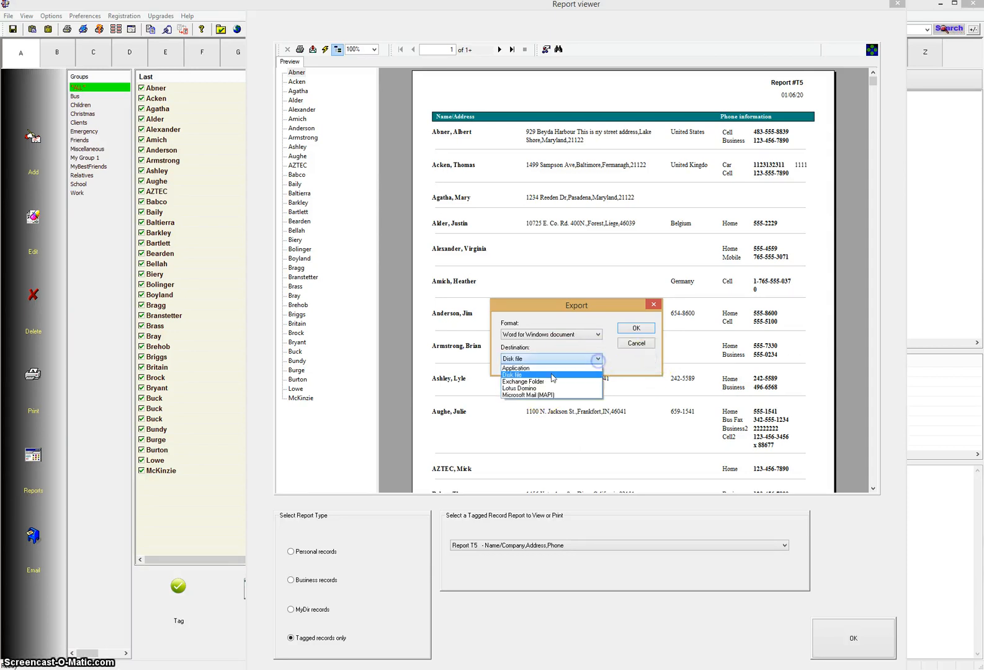
left_click(641, 366)
left_click(637, 329)
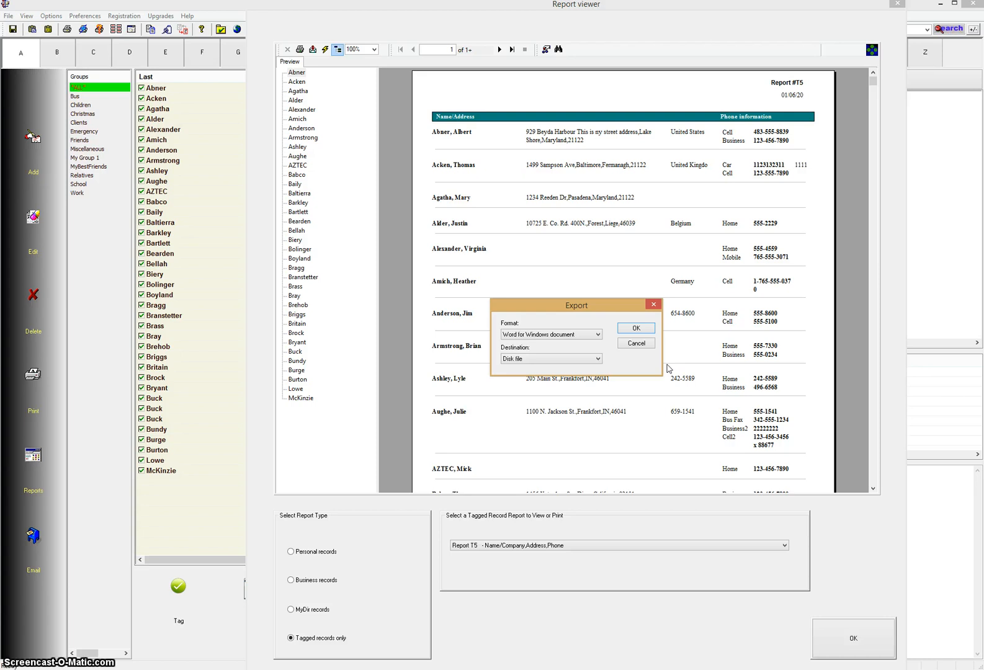
left_click(636, 343)
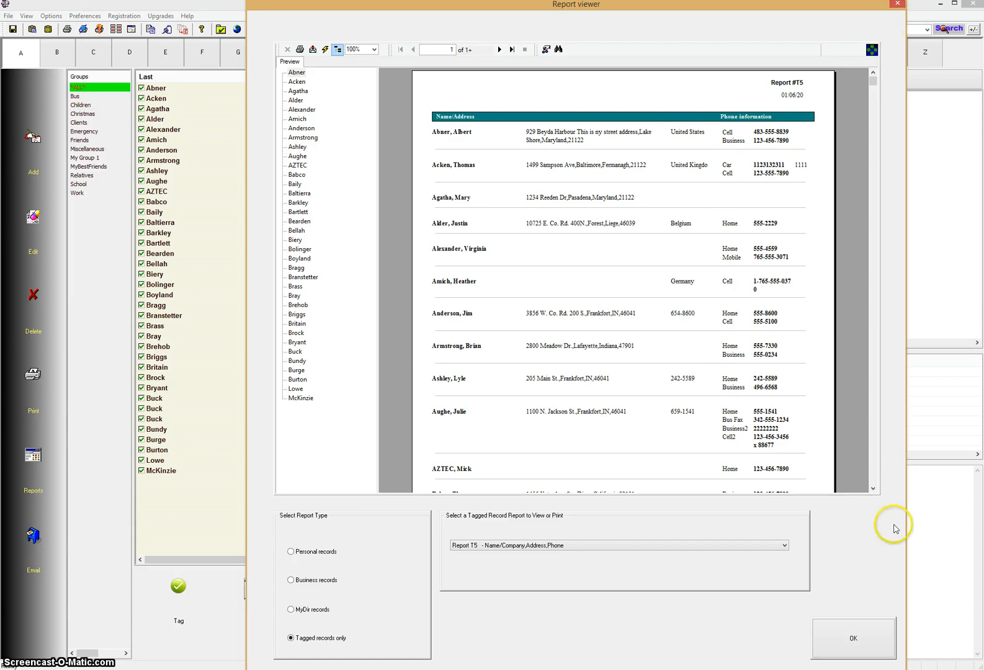
Close the report viewer and clear the tags from all records, returning to the contacts under A.
left_click(897, 5)
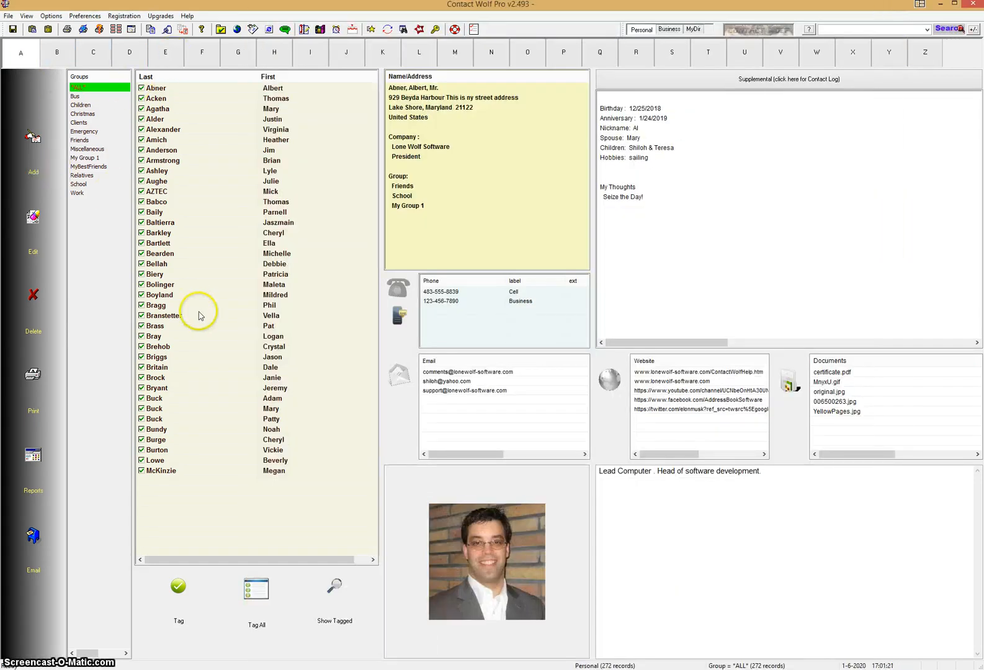
right_click(162, 398)
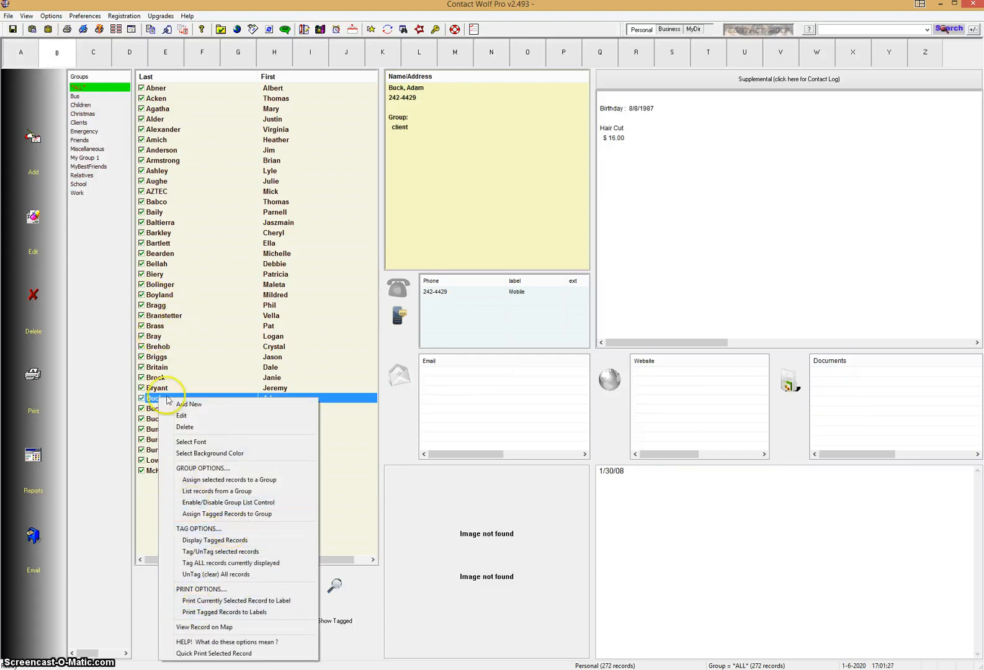
left_click(217, 575)
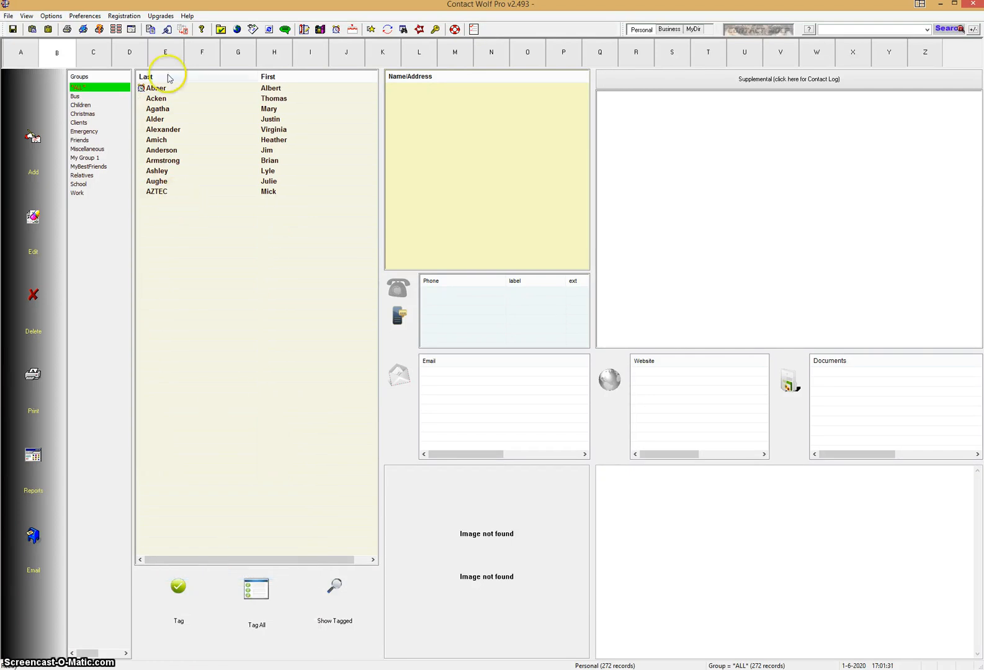
left_click(9, 59)
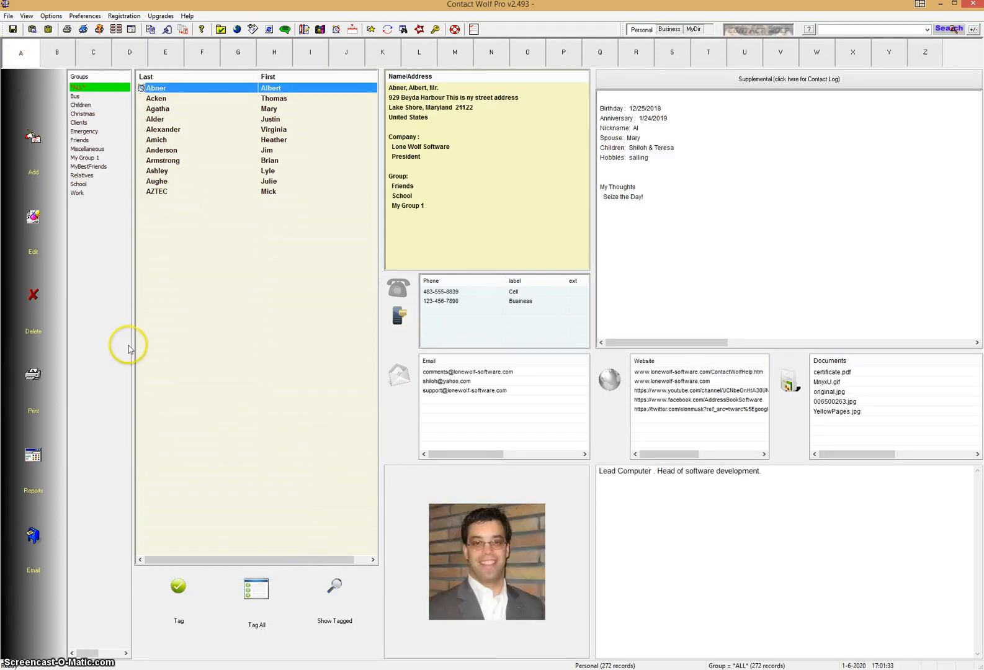
Browse the contacts in the Clients, My Group 1, School, Christmas, Children and Friends groups.
left_click(79, 123)
left_click(82, 158)
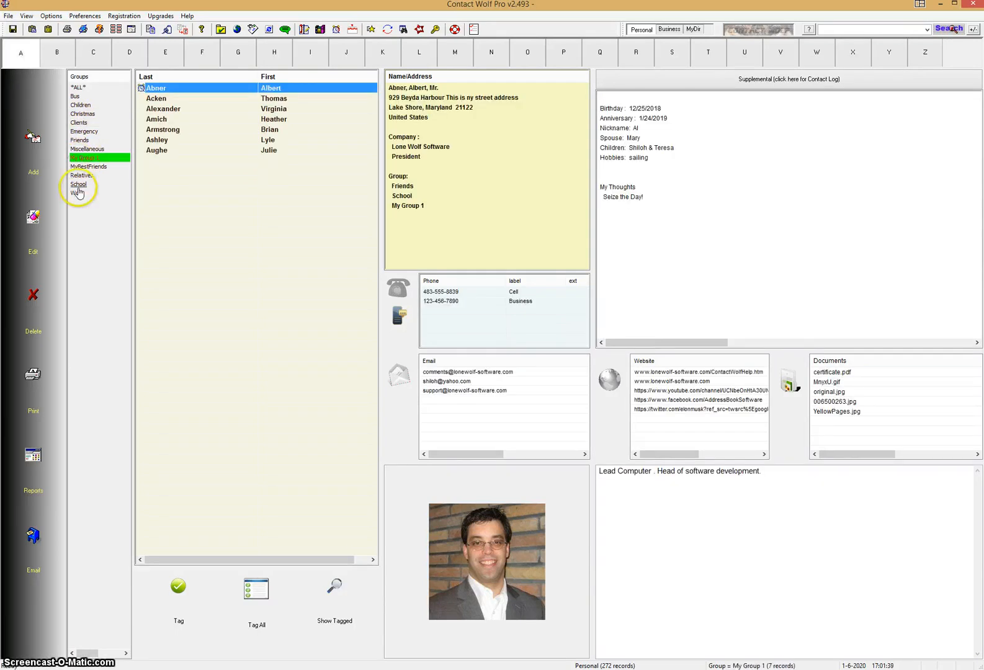
left_click(79, 184)
left_click(75, 115)
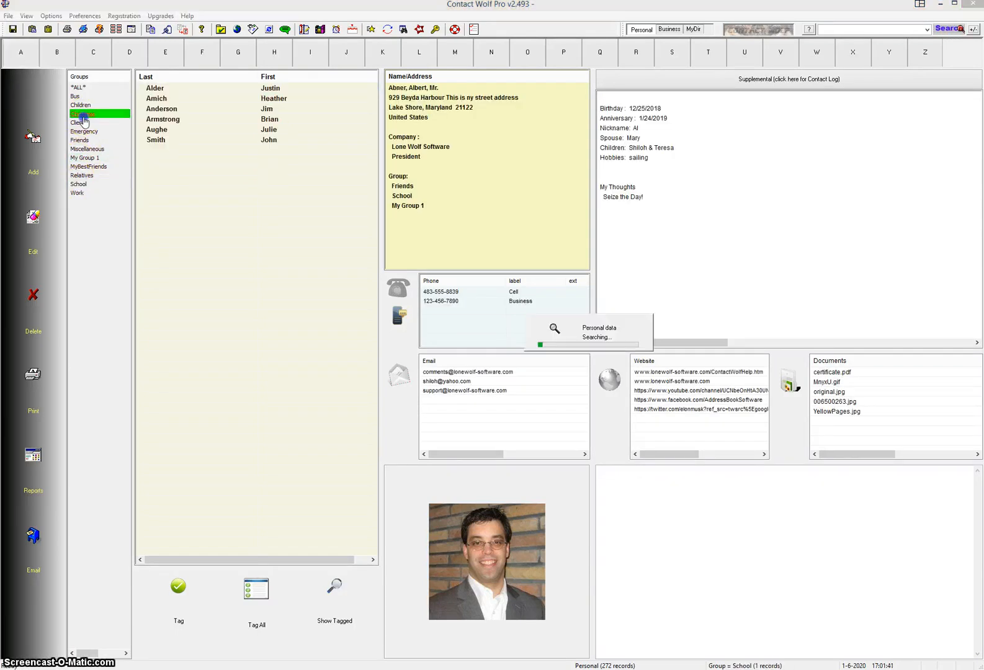
left_click(79, 105)
left_click(83, 123)
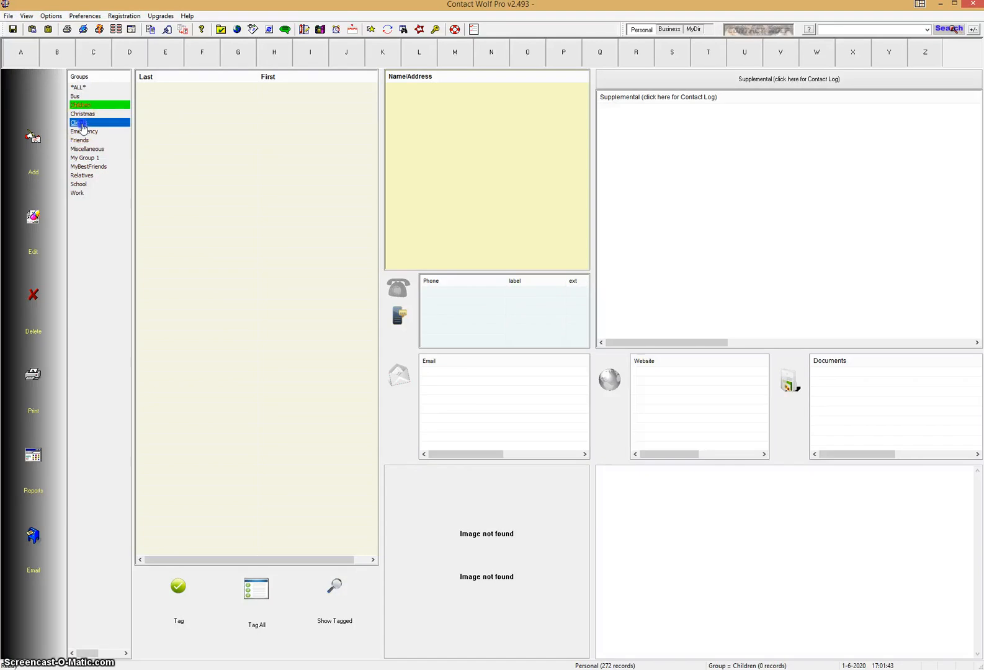
left_click(84, 141)
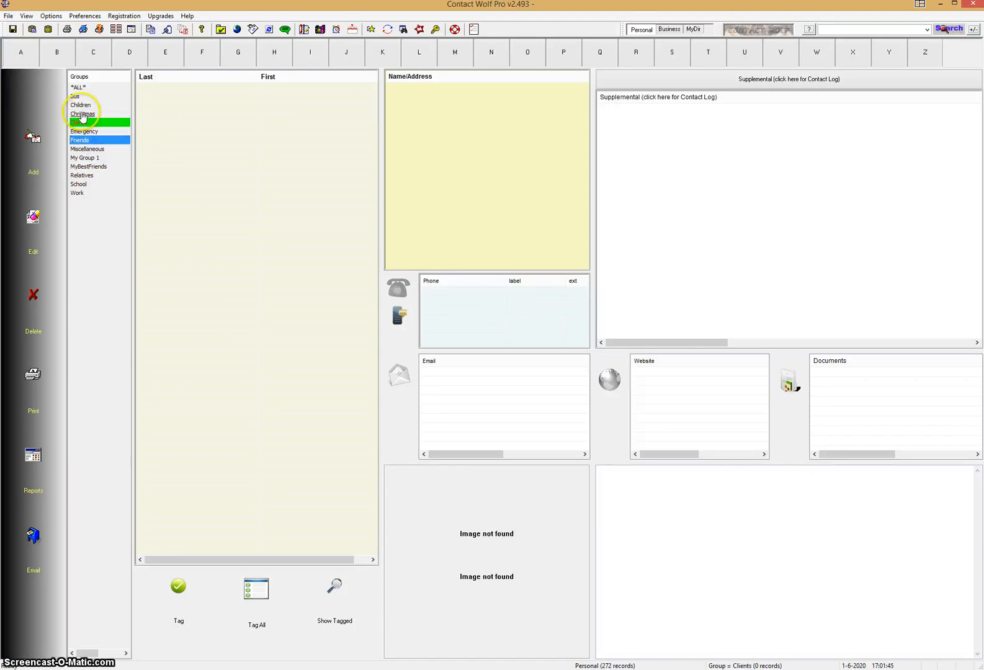
List the Christmas group and tag all of its records.
left_click(83, 115)
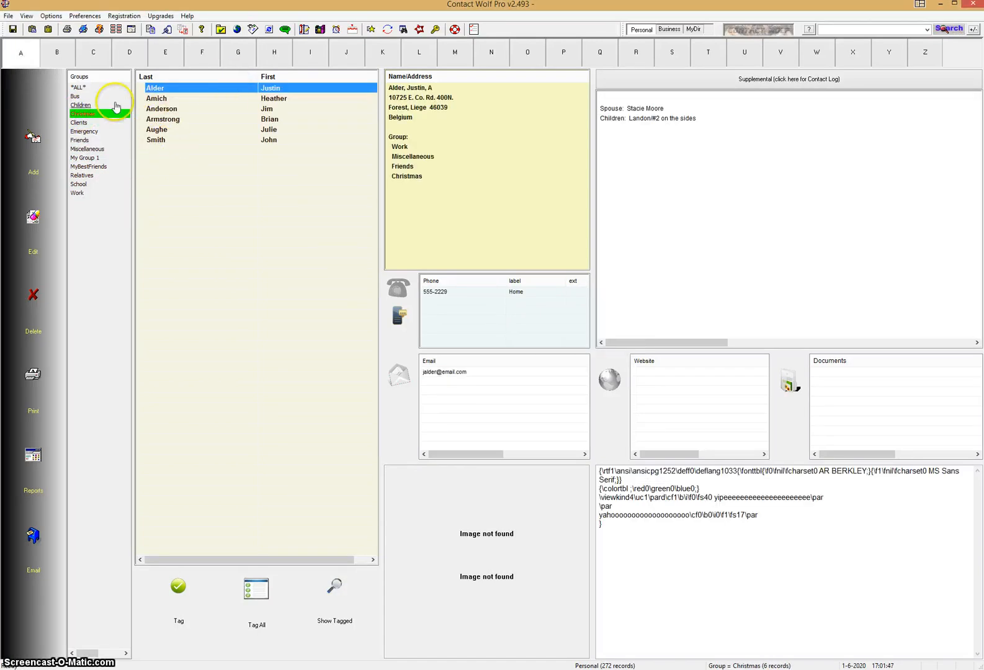
left_click(256, 589)
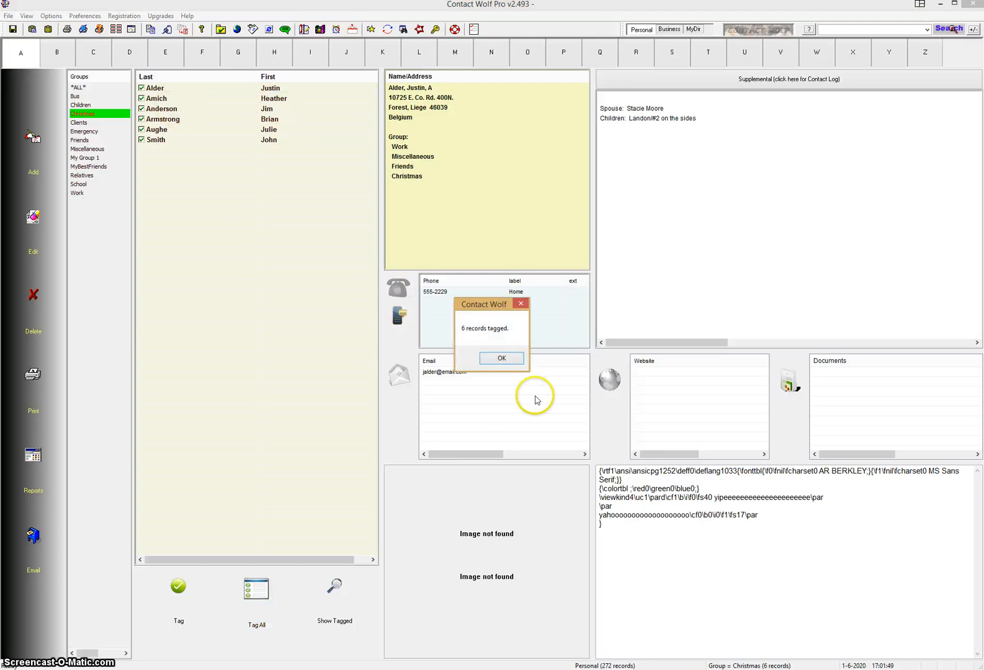
left_click(496, 359)
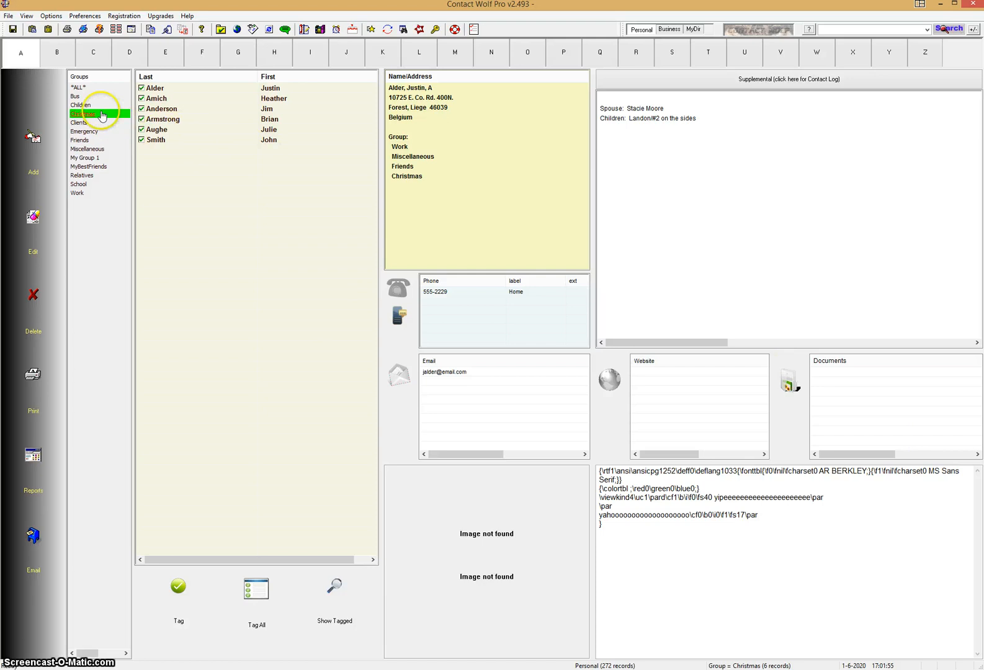
List the contacts of all groups again from A, and display the tagged records.
left_click(79, 88)
left_click(17, 58)
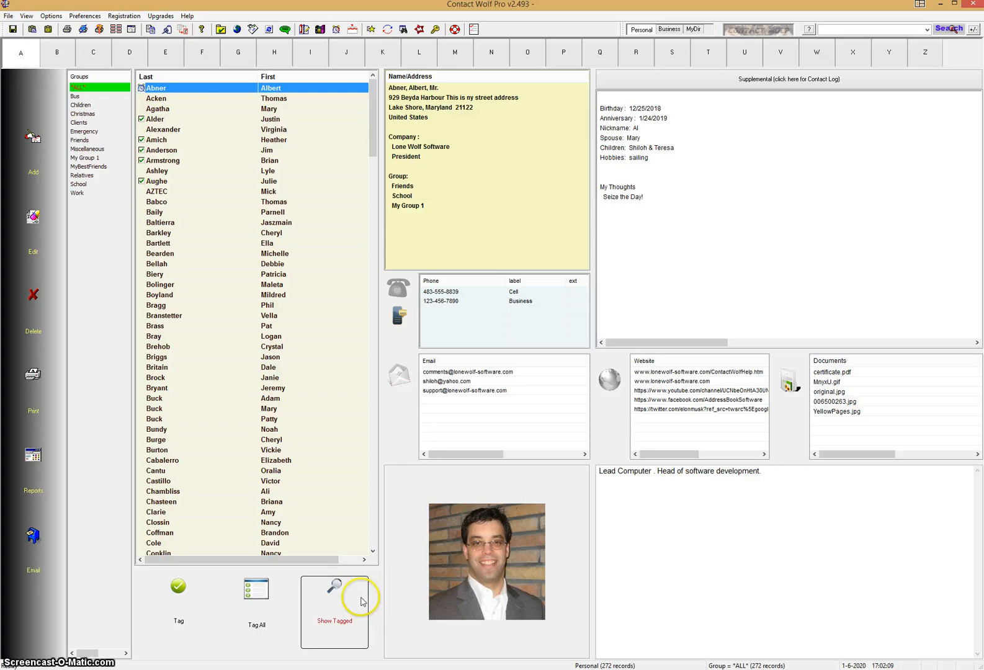
left_click(337, 616)
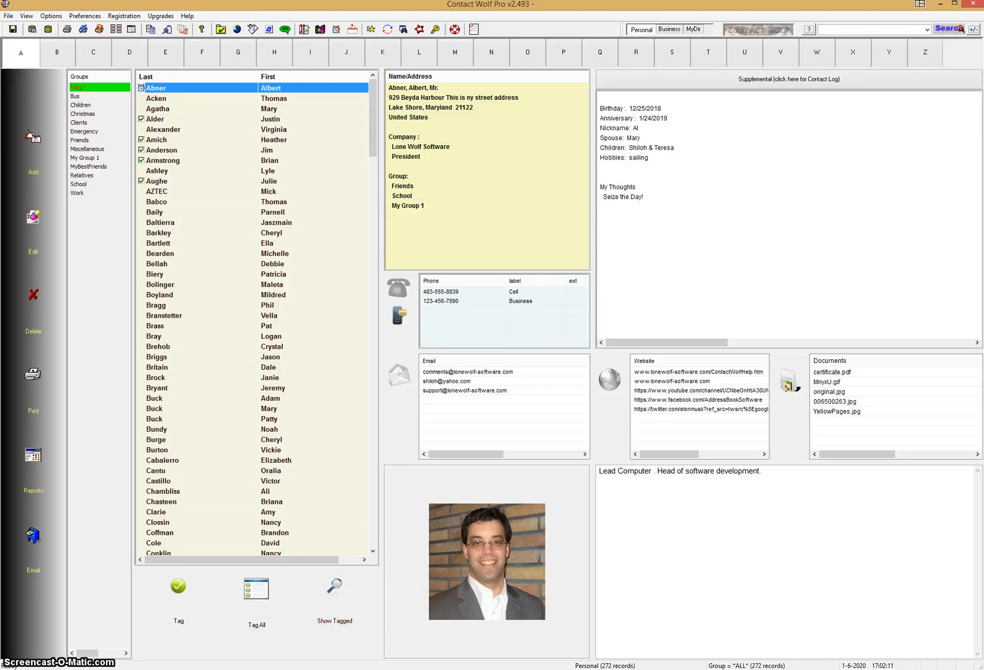